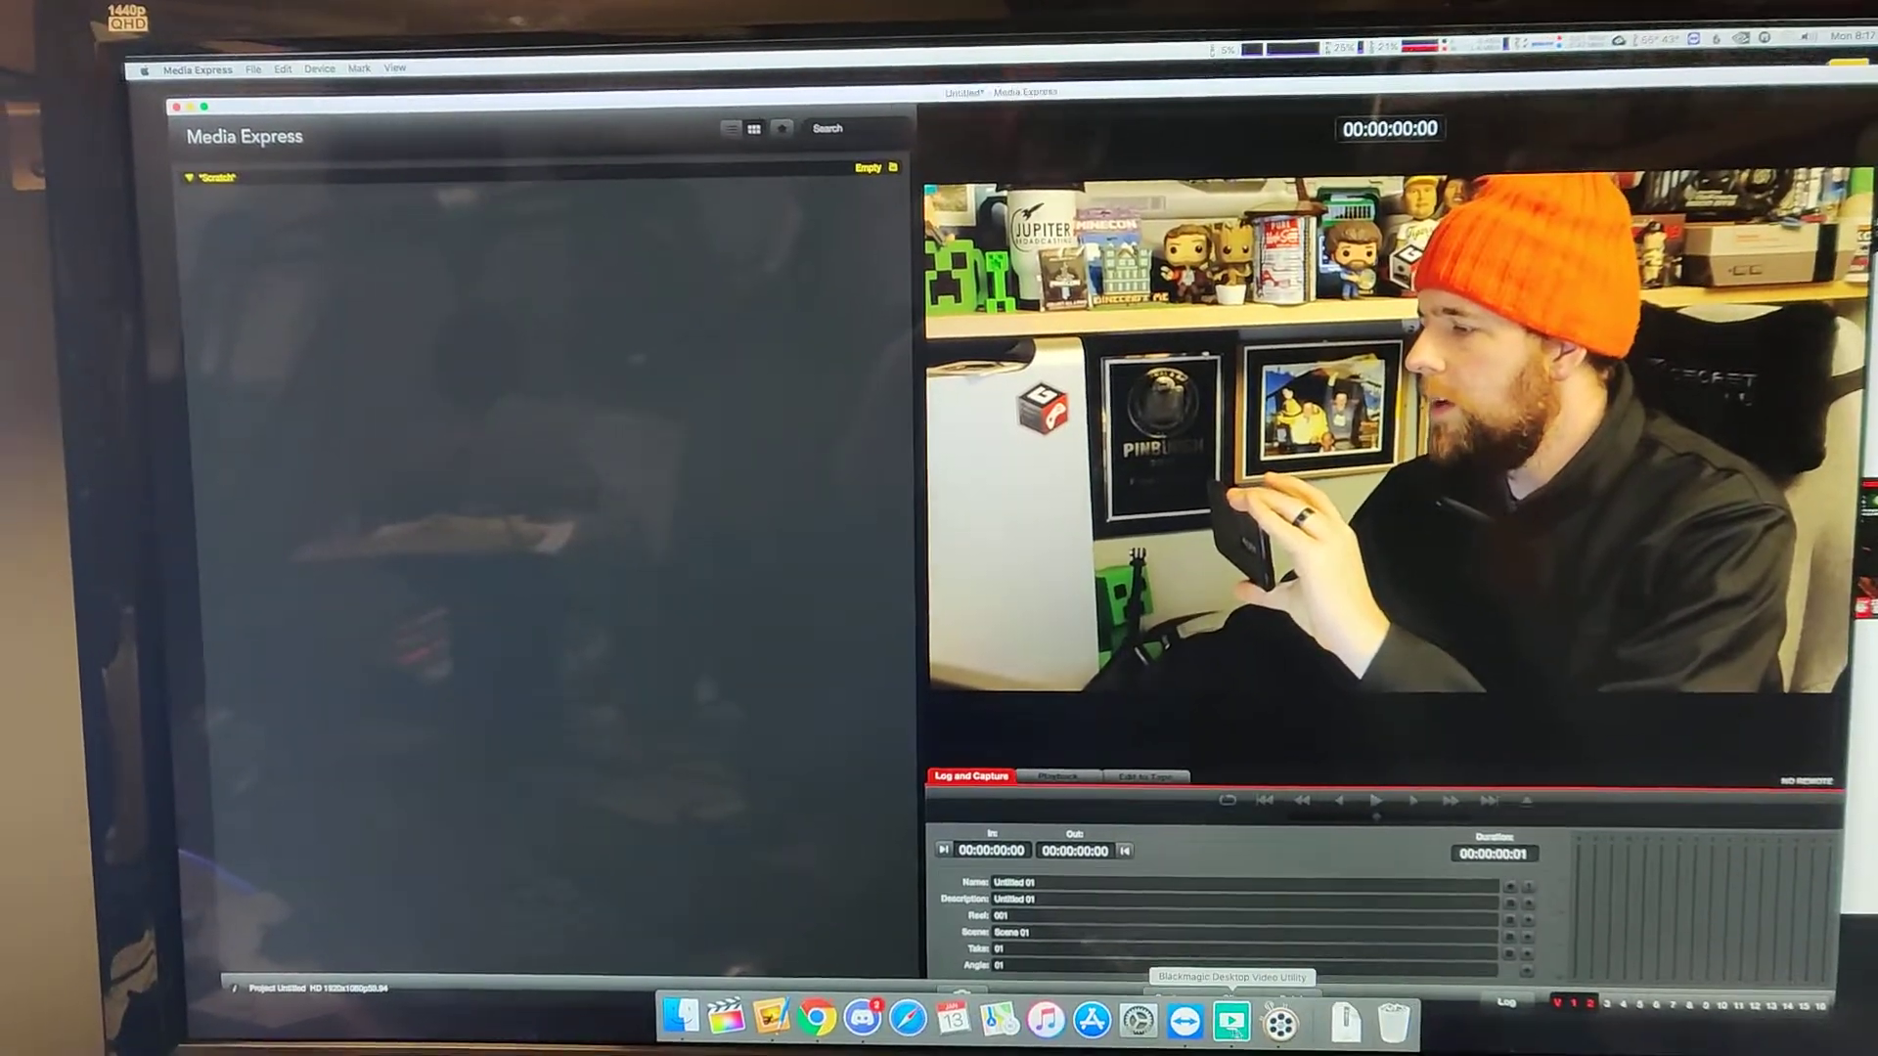
Launch Desktop Video Utility from the Dock to check the DeckLink Quad HDMI Recorder's 1080p59.94 input
left_click(1232, 1022)
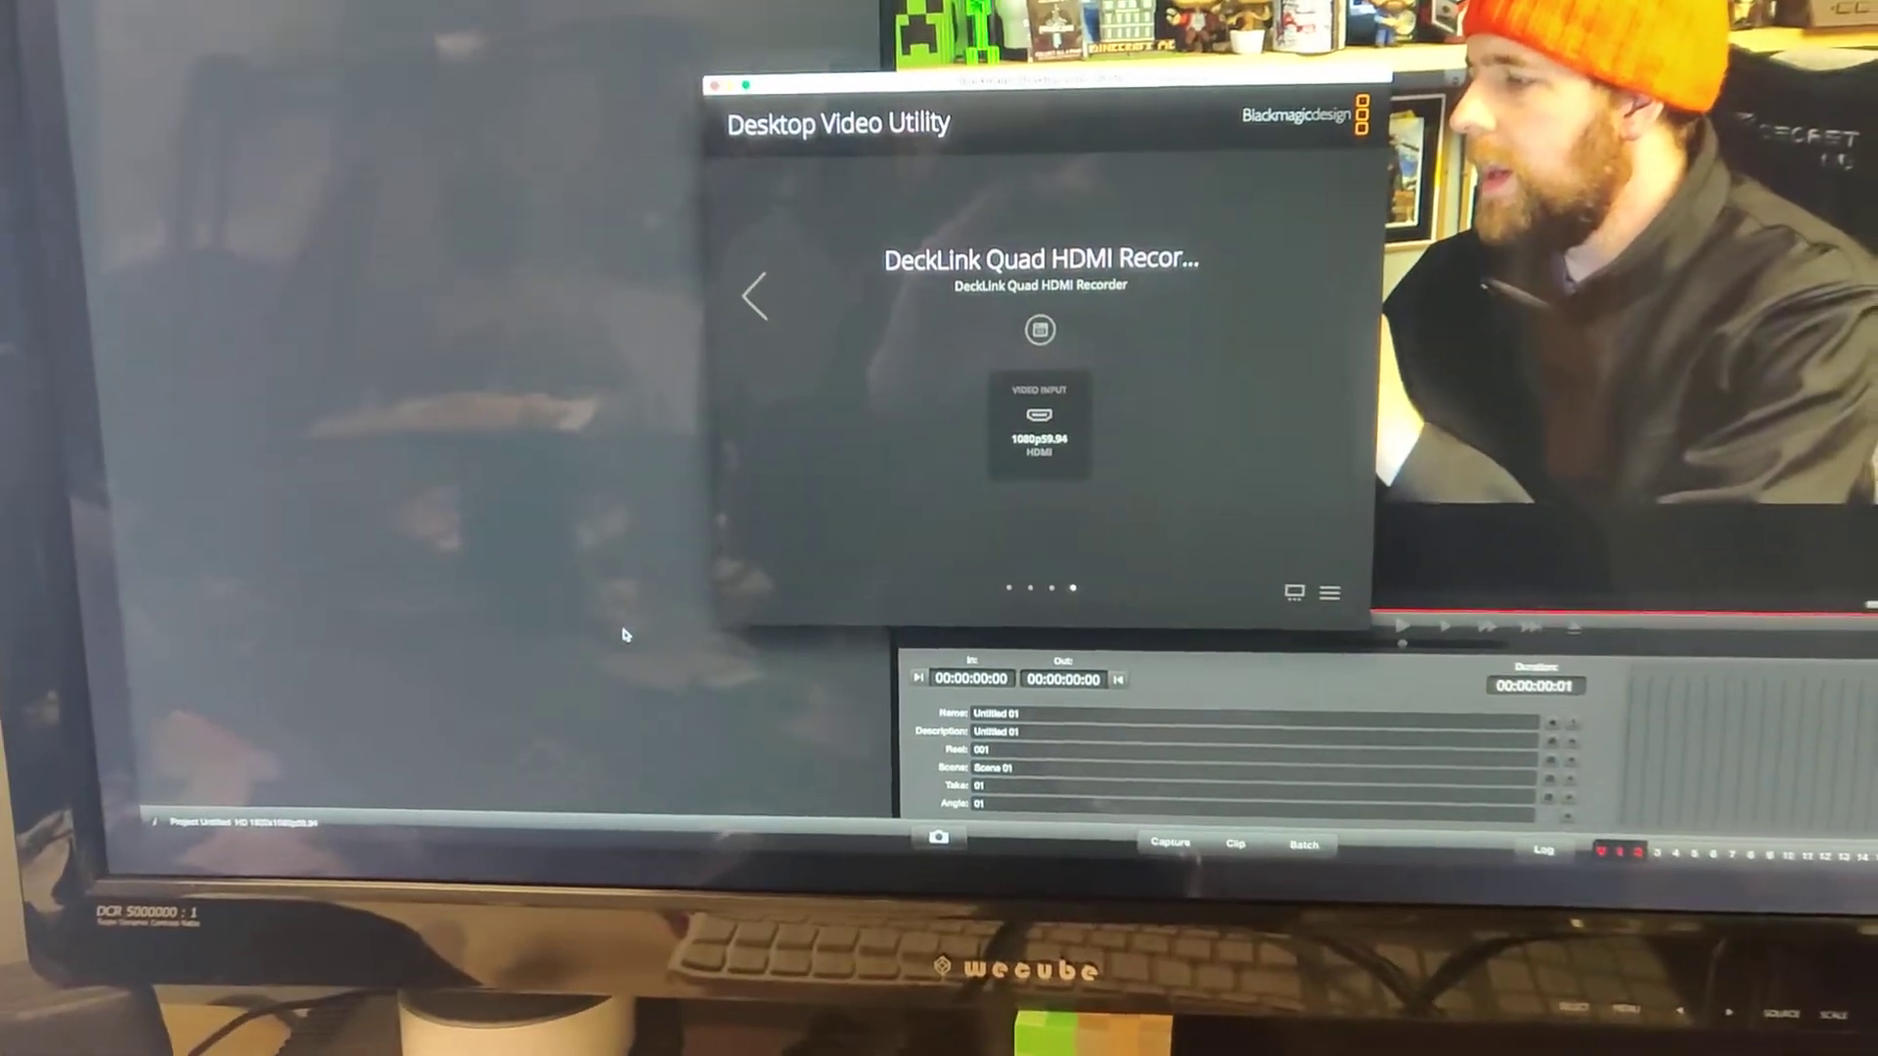
Close Desktop Video Utility to reveal the live HDMI feed in Media Express's Log and Capture view
left_click(595, 594)
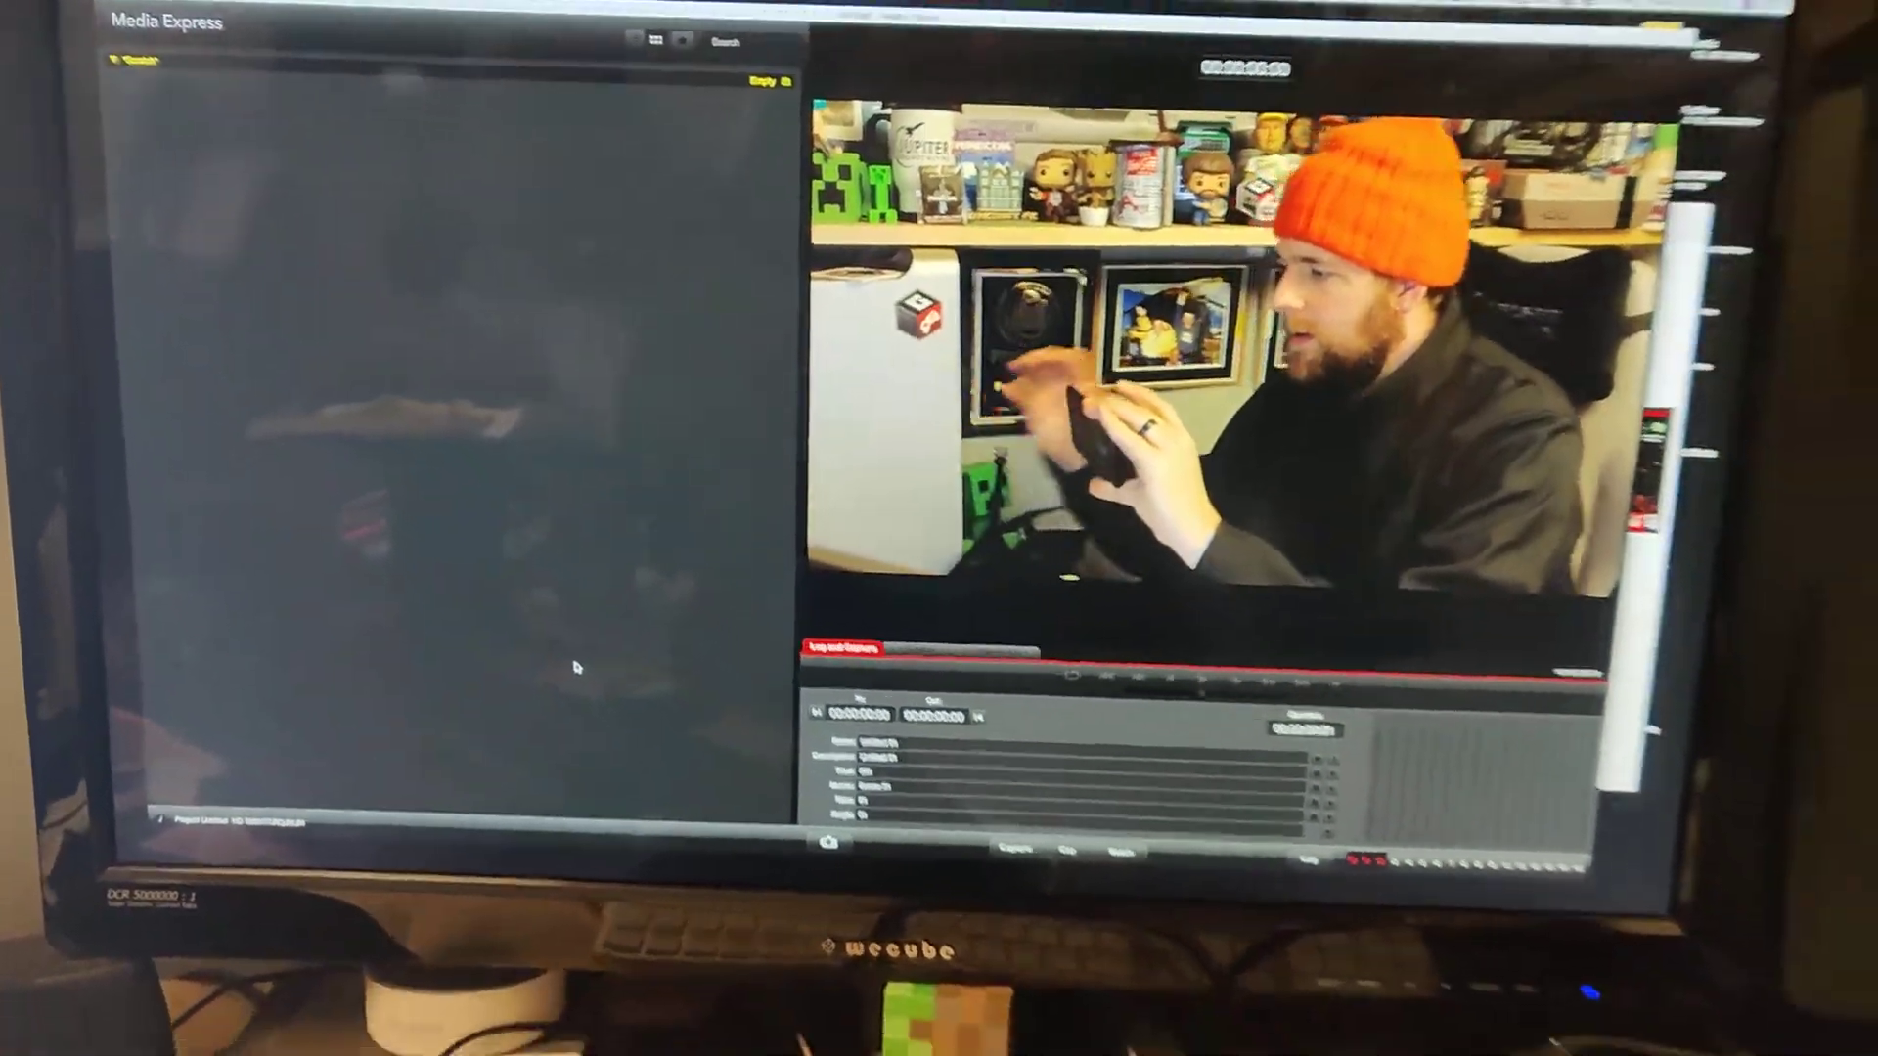